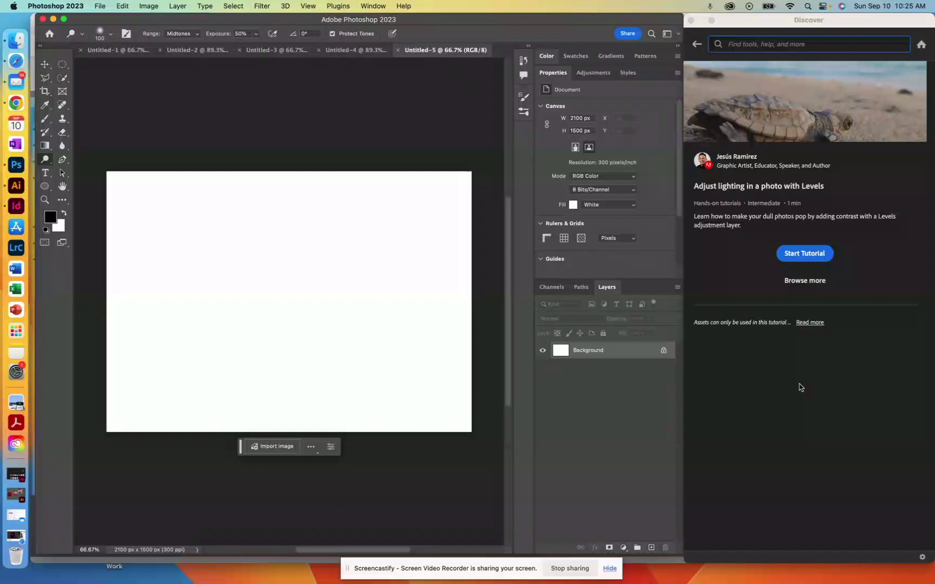
# Start the 'Adjust lighting in a photo with Levels' tutorial from the Discover panel.
pyautogui.click(794, 252)
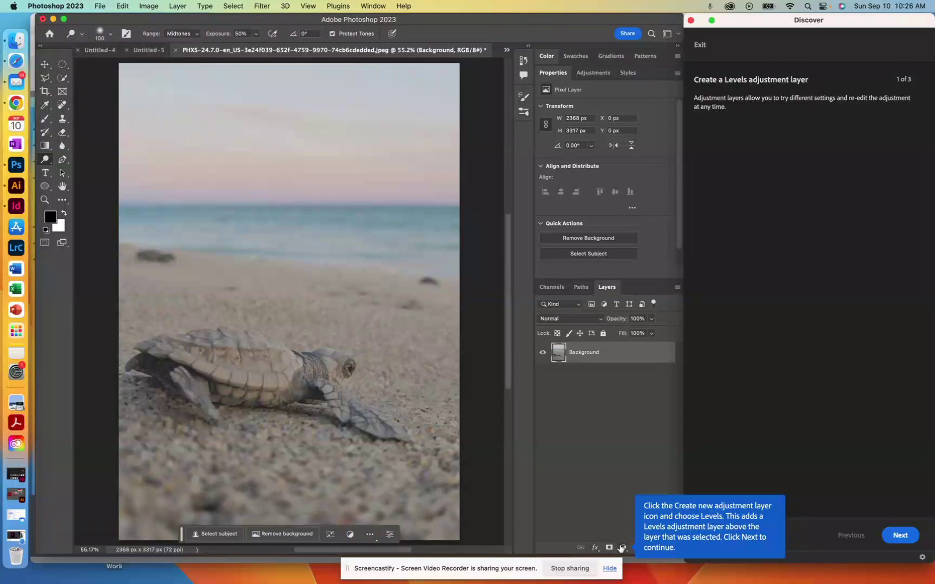
# Add a Levels adjustment layer from the Layers panel's adjustment layer menu.
pyautogui.click(624, 548)
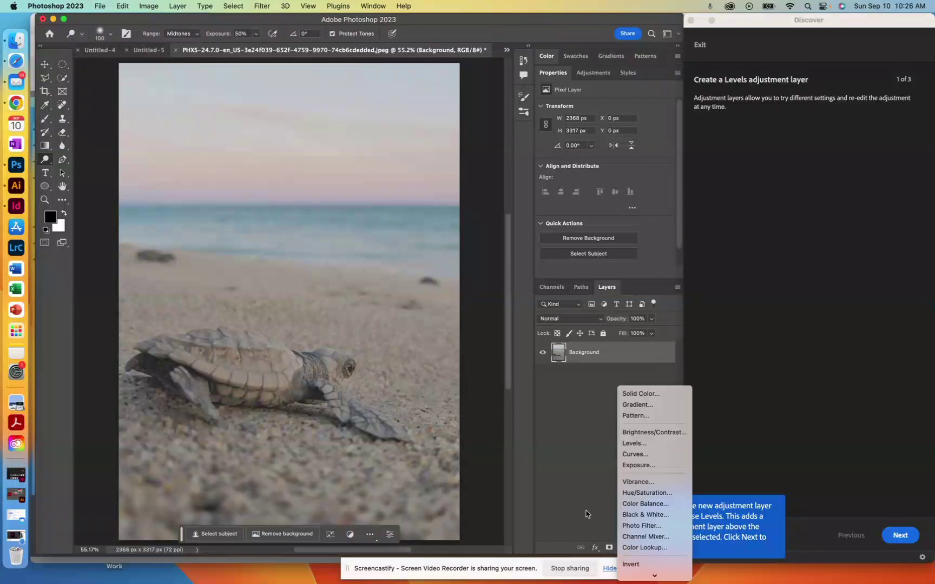
pyautogui.click(646, 447)
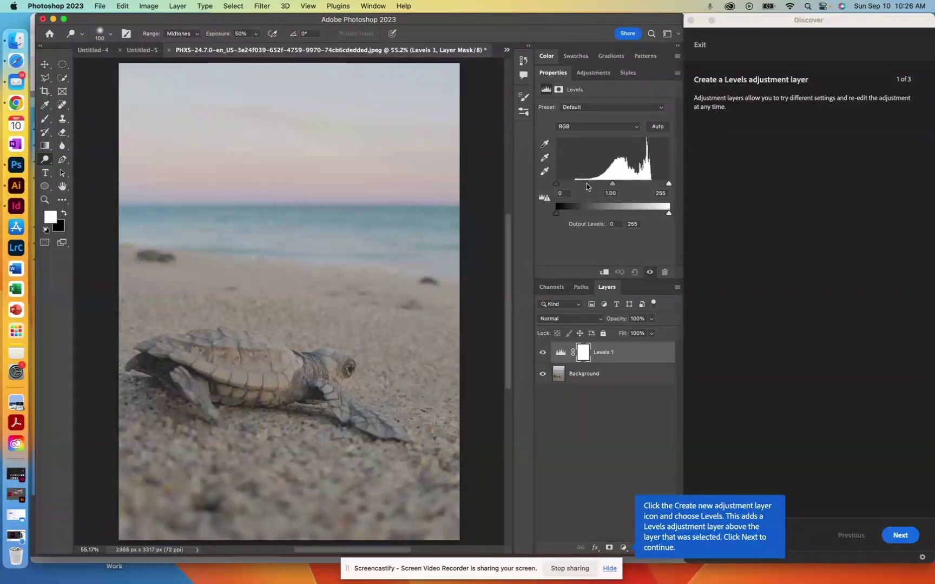
# Set the Levels inputs to 40, 0.78 and 217, then hide Levels 1 to compare.
pyautogui.moveTo(556, 184); pyautogui.dragTo(574, 186)
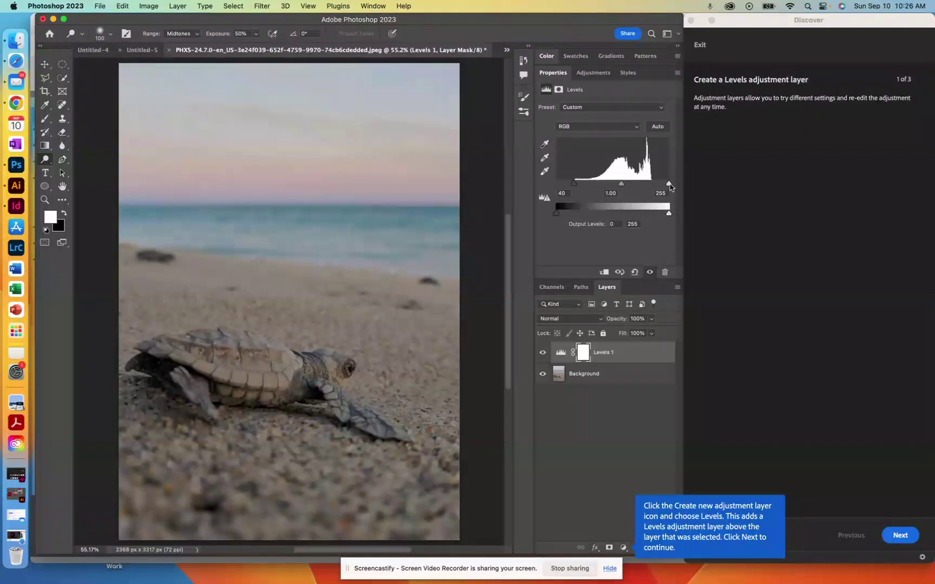
pyautogui.moveTo(670, 185); pyautogui.dragTo(619, 187)
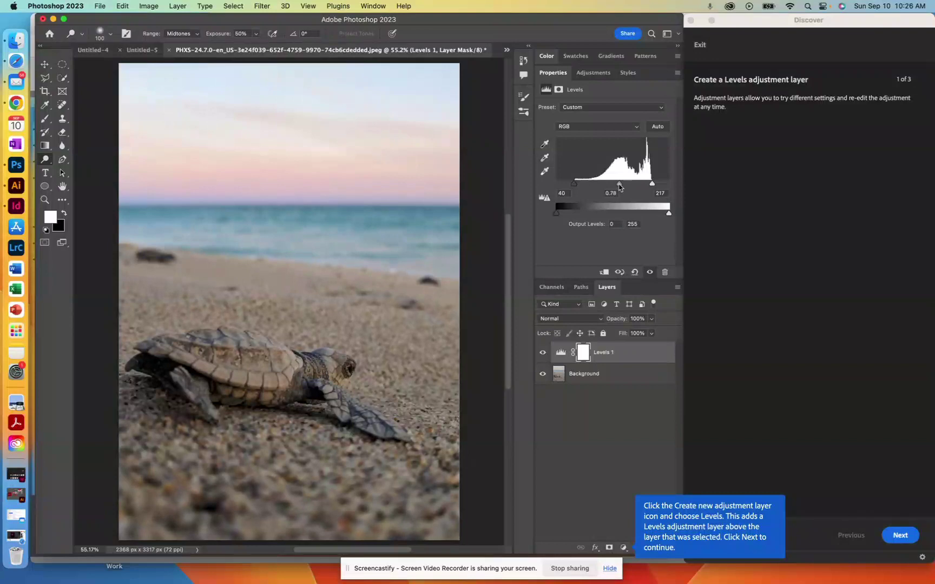
pyautogui.click(541, 353)
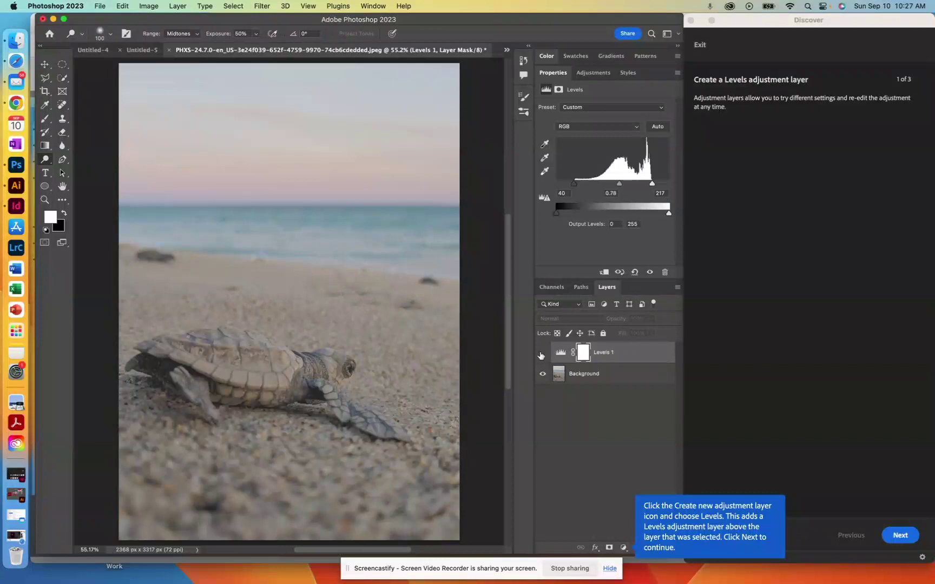
# Toggle Levels 1 to compare, then drag both Output Levels sliders inward.
pyautogui.click(541, 353)
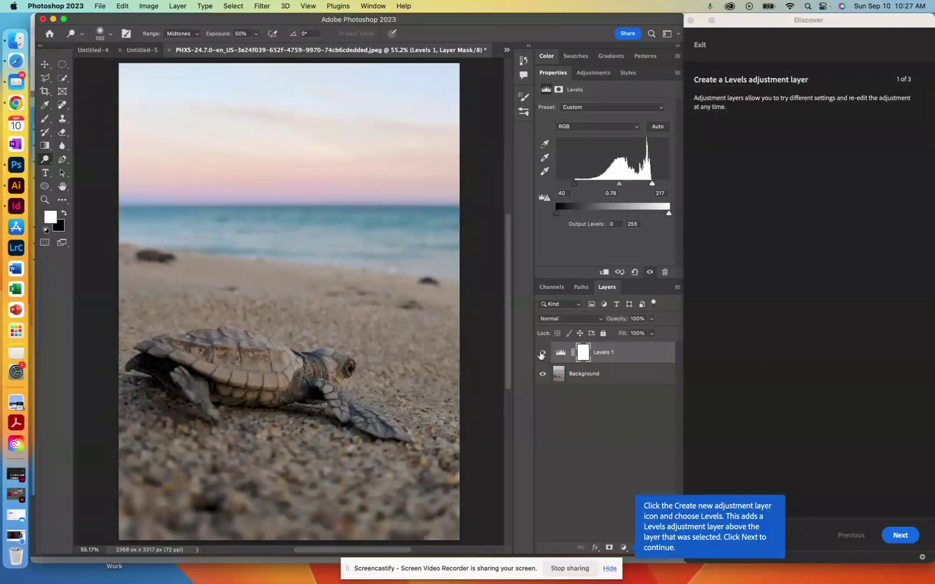
pyautogui.click(542, 352)
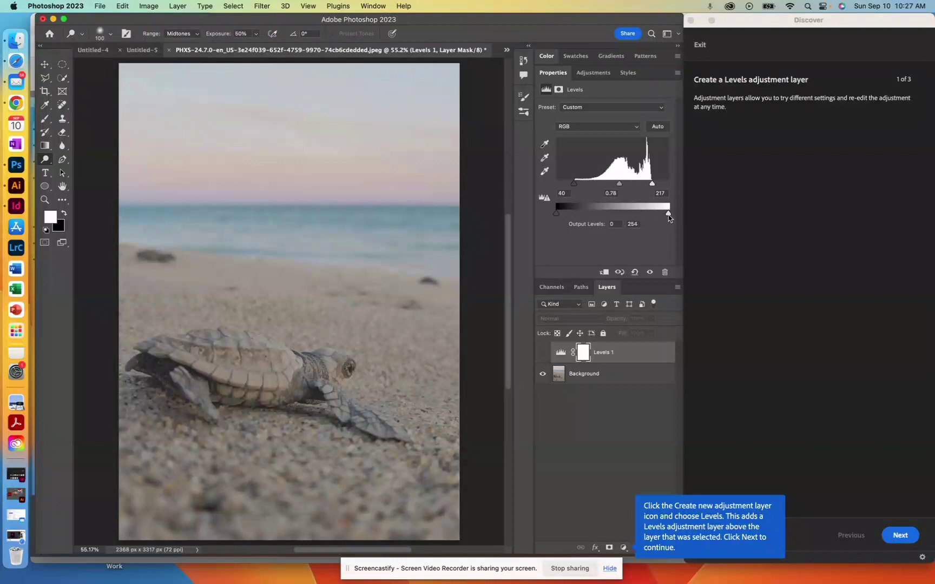
pyautogui.moveTo(669, 218); pyautogui.dragTo(663, 218)
pyautogui.moveTo(558, 218); pyautogui.dragTo(569, 217)
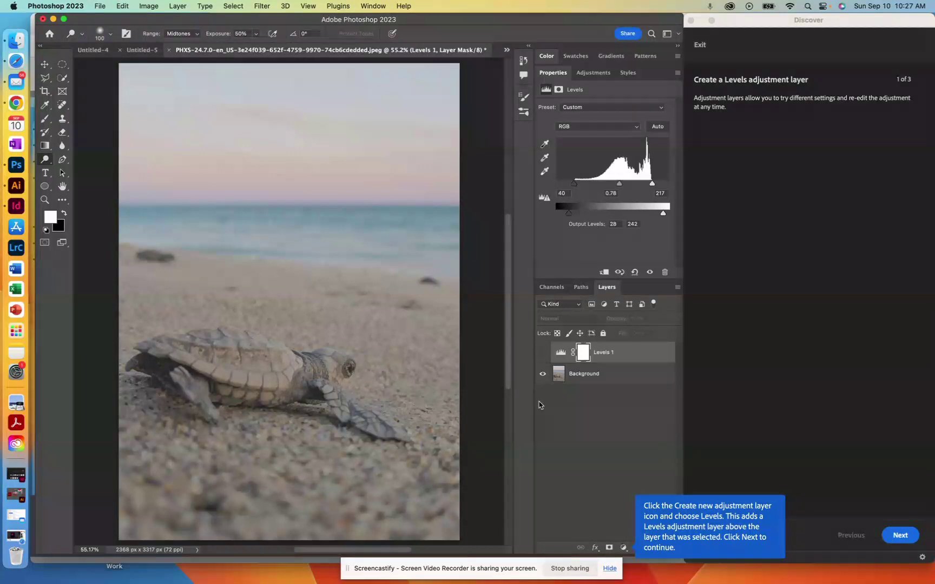
# Fine-tune the output levels to 12 and 244, toggling Levels 1 to compare and leaving it hidden.
pyautogui.click(543, 354)
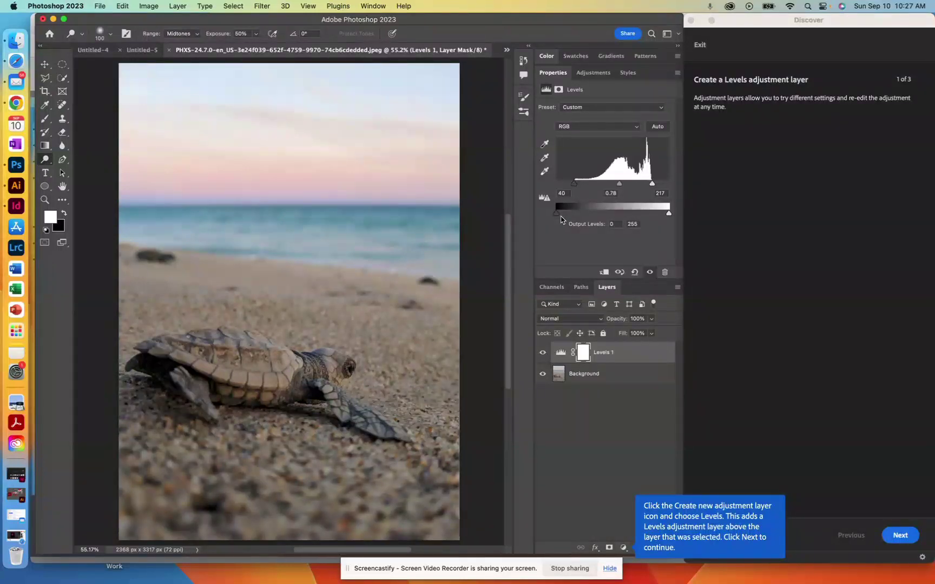
pyautogui.moveTo(557, 216); pyautogui.dragTo(561, 217)
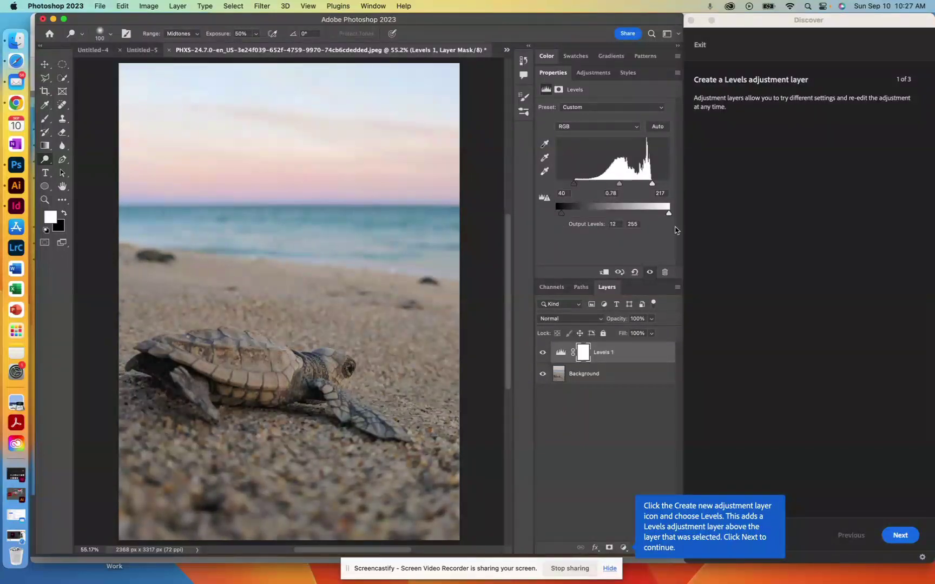
pyautogui.moveTo(669, 214); pyautogui.dragTo(665, 216)
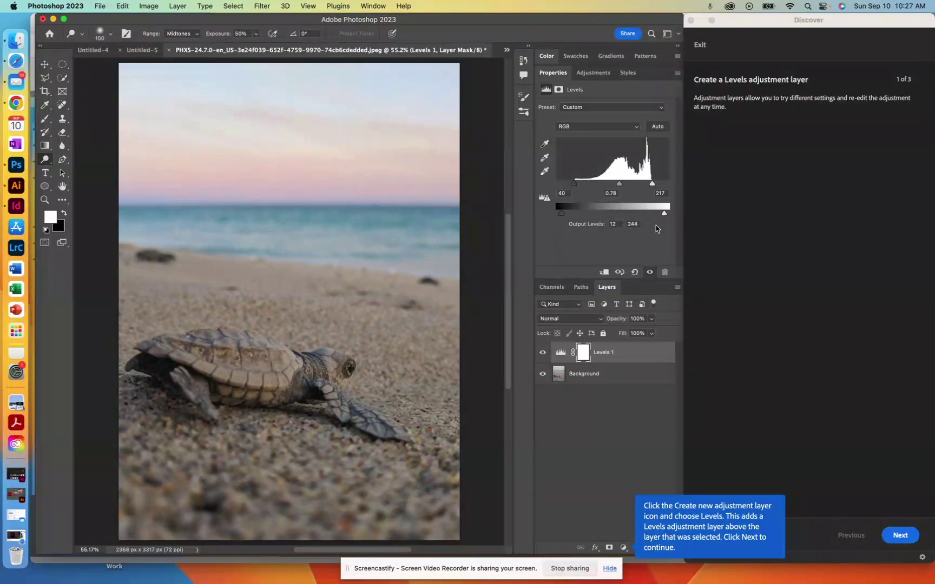
pyautogui.click(543, 352)
pyautogui.click(542, 352)
pyautogui.click(543, 352)
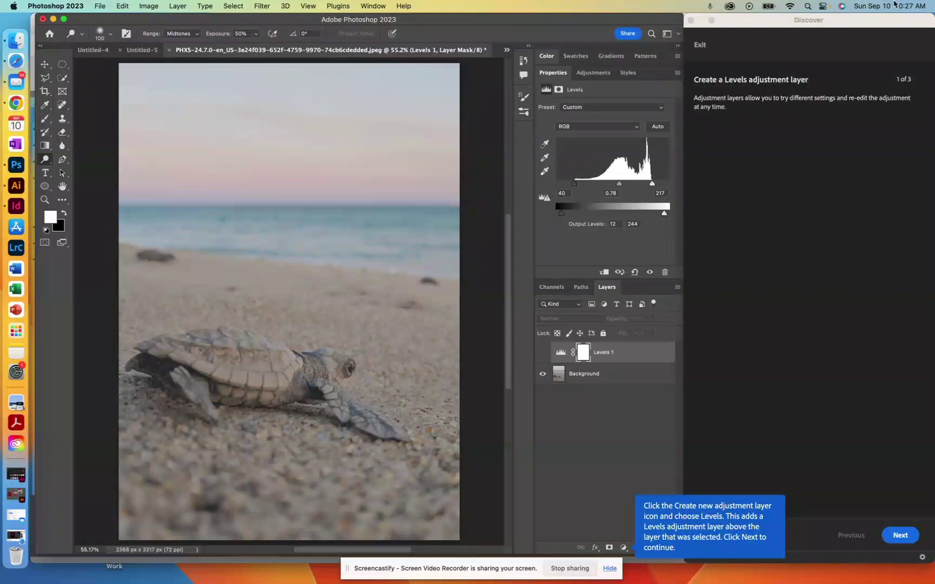
# Exit the tutorial and close the turtle photo without saving.
pyautogui.click(701, 46)
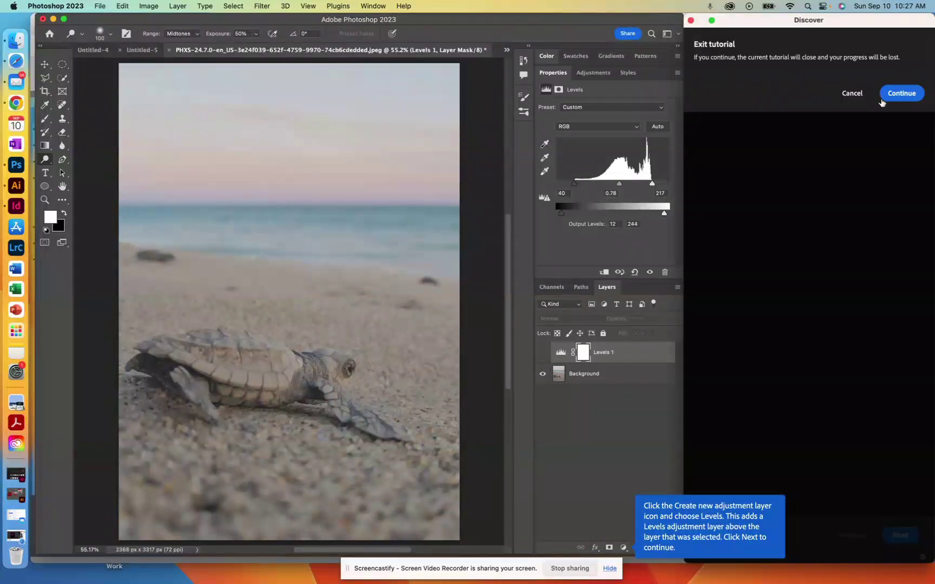
pyautogui.click(902, 93)
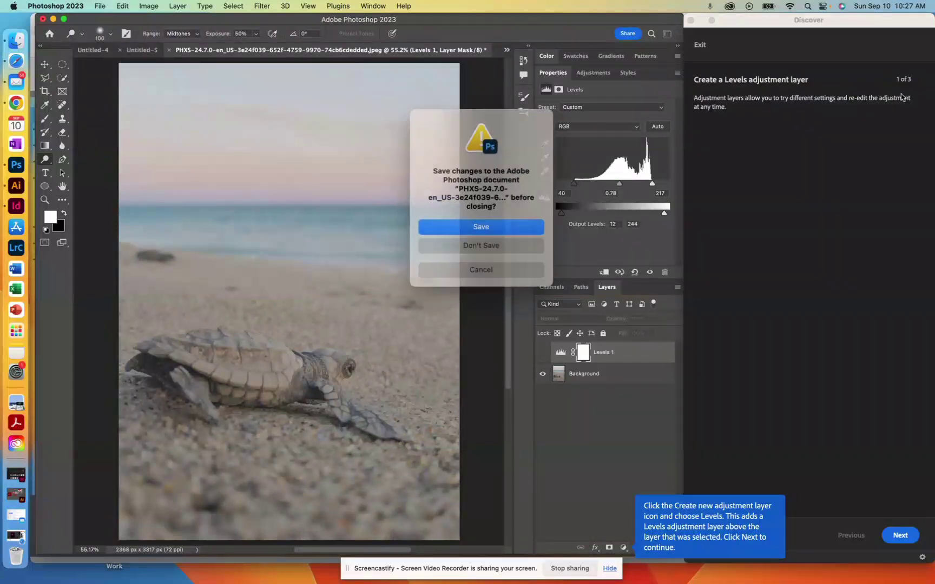
pyautogui.click(477, 247)
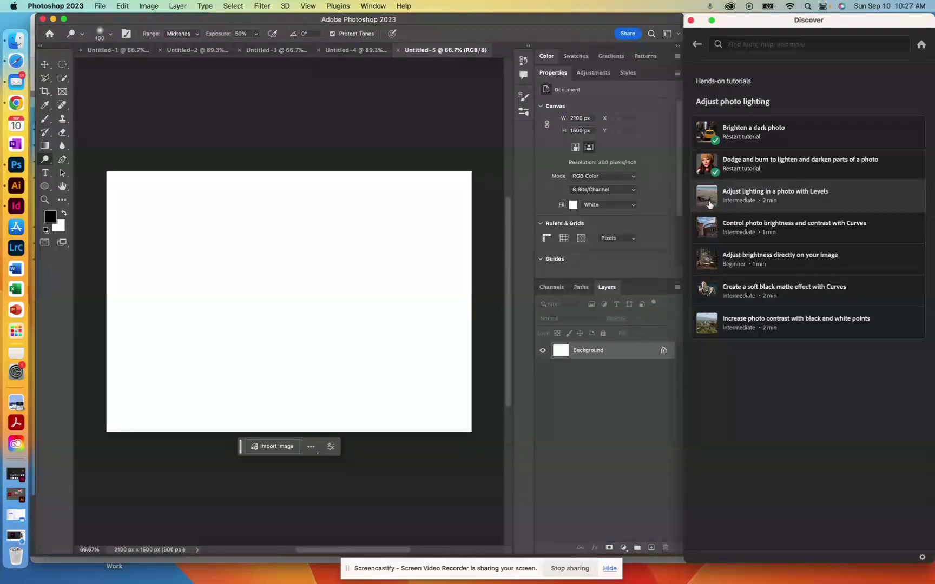
# Relaunch the Levels lighting tutorial and add a new default Levels 1 adjustment layer.
pyautogui.click(710, 203)
pyautogui.click(804, 254)
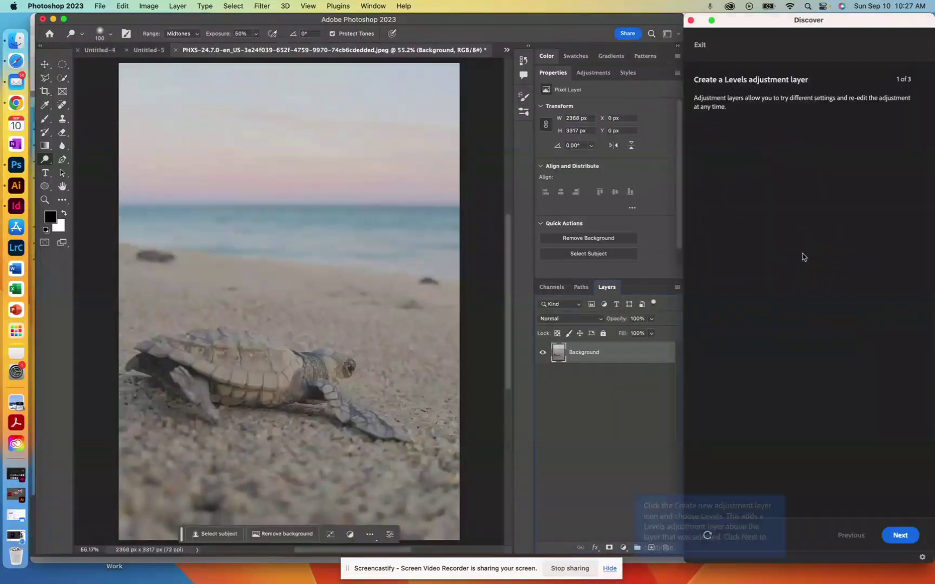
pyautogui.click(624, 548)
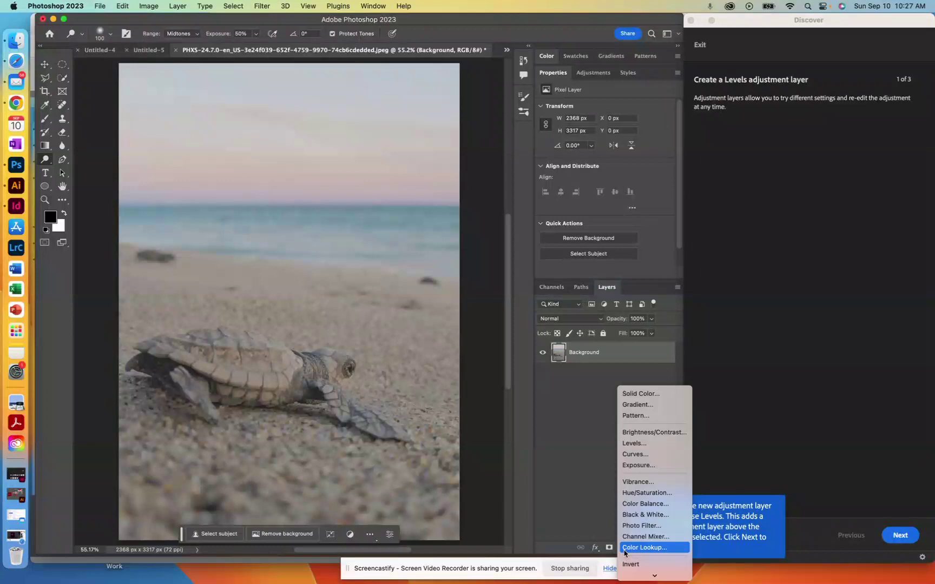
pyautogui.click(646, 444)
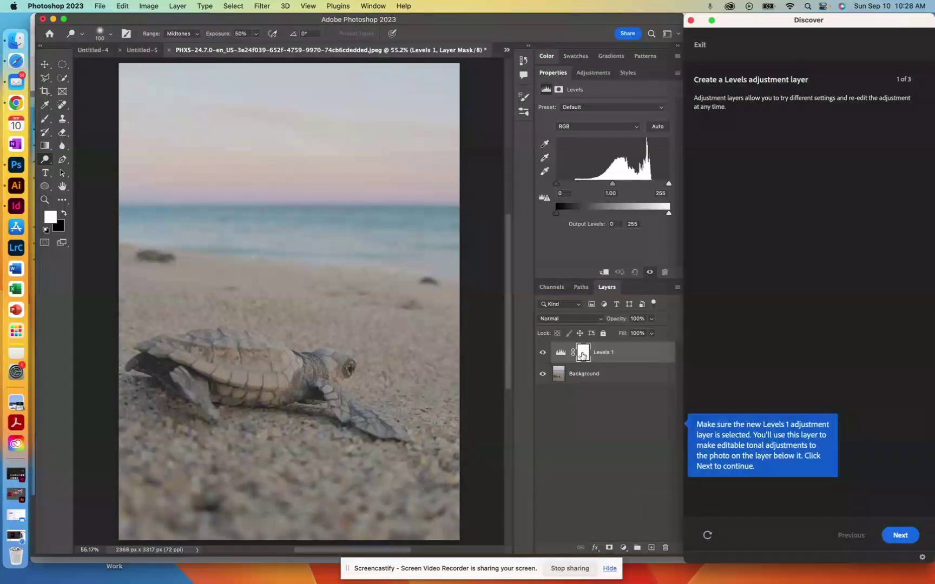
# Advance the tutorial to the shadows step and raise the black input to 43.
pyautogui.click(902, 537)
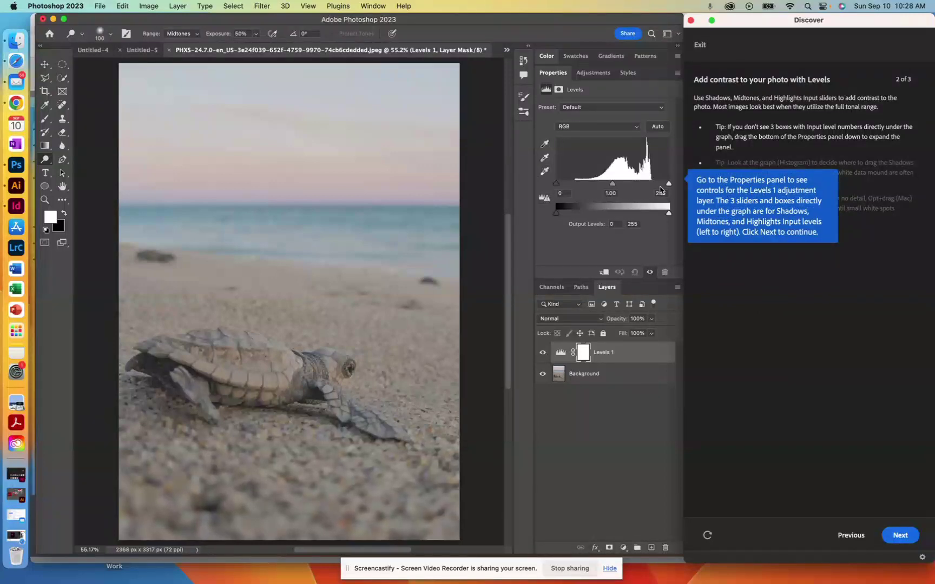
pyautogui.click(900, 537)
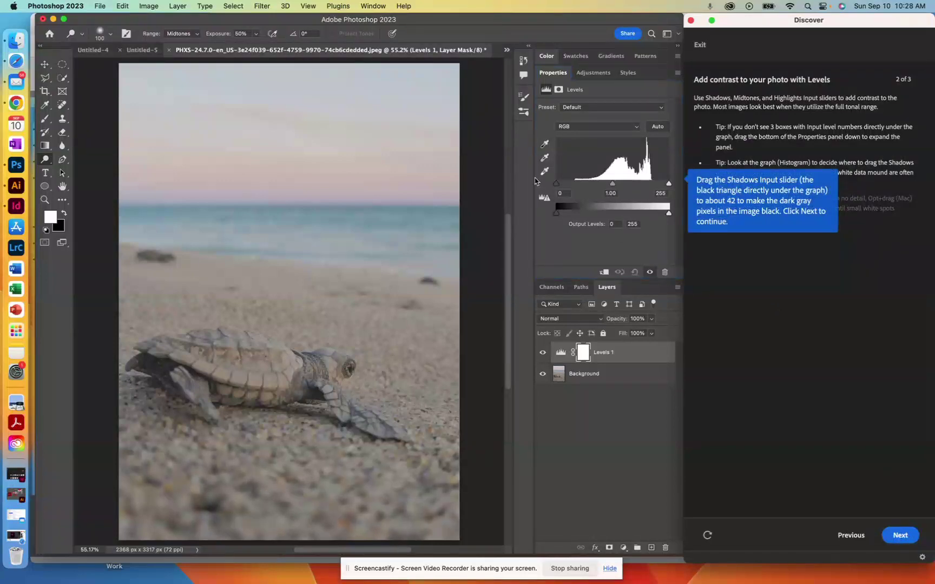
pyautogui.moveTo(557, 186); pyautogui.dragTo(576, 186)
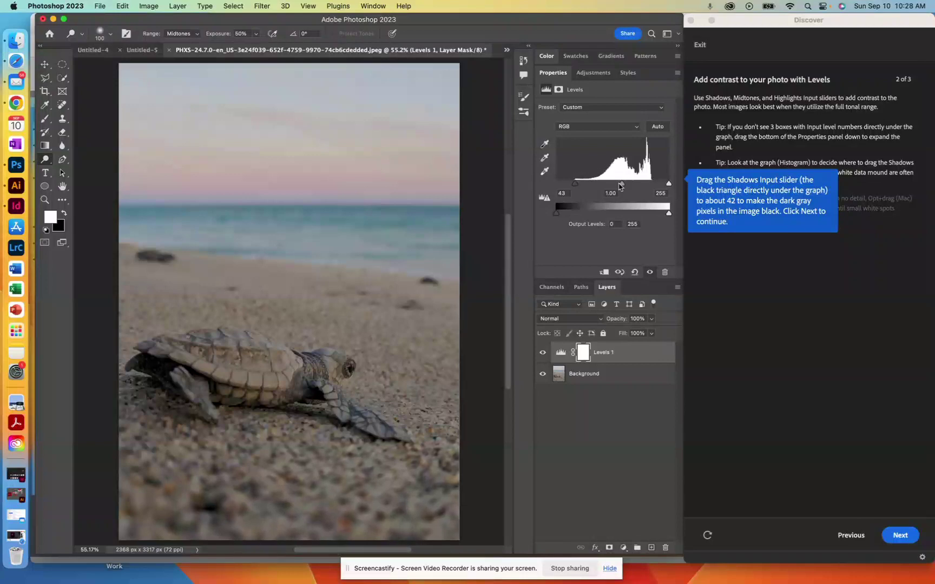
pyautogui.click(900, 536)
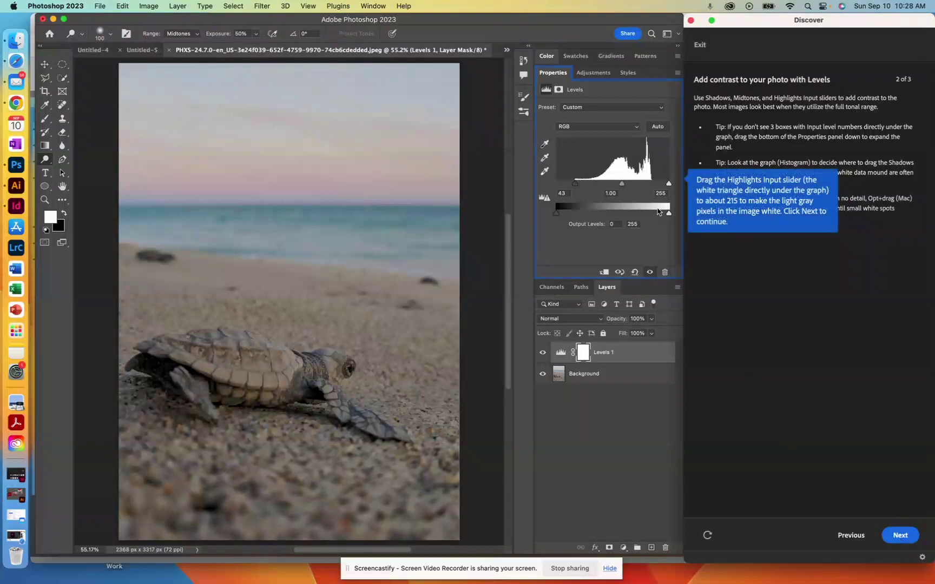
# Set the highlights input to 217 and the midtones to 0.78, advancing the tutorial after each.
pyautogui.moveTo(668, 184); pyautogui.dragTo(652, 186)
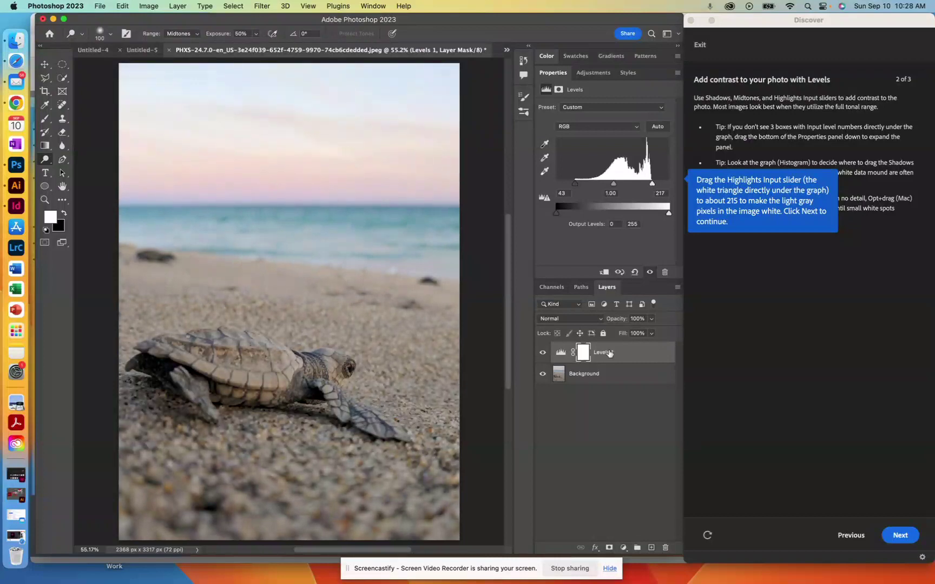
pyautogui.click(909, 536)
pyautogui.moveTo(614, 184); pyautogui.dragTo(617, 186)
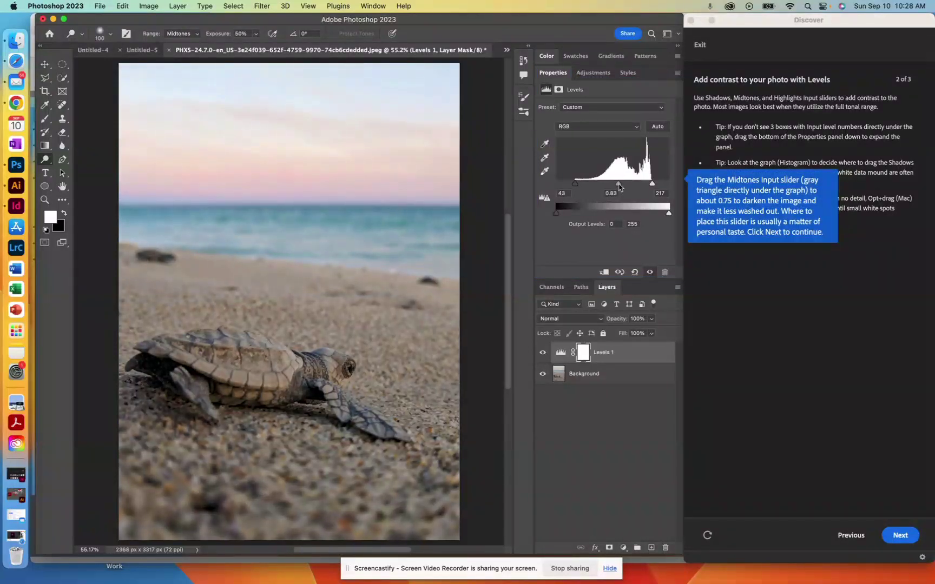
pyautogui.moveTo(621, 187)
pyautogui.mouseDown()
pyautogui.moveTo(579, 188)
pyautogui.moveTo(618, 189)
pyautogui.mouseUp()
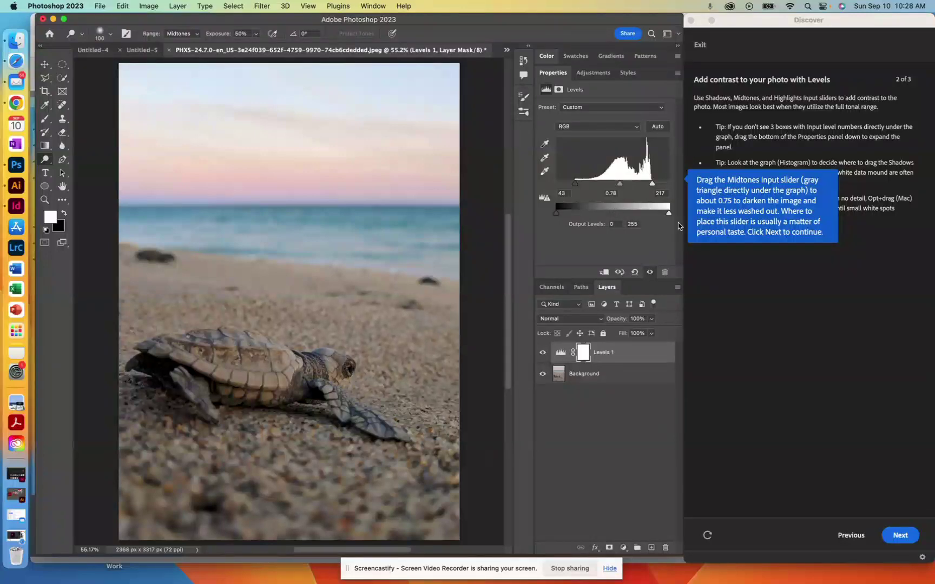
pyautogui.click(909, 535)
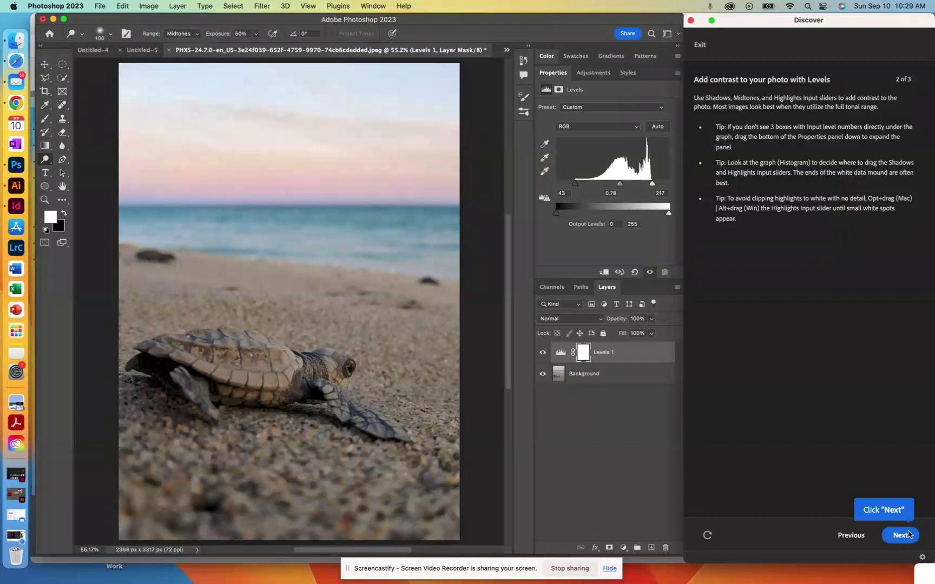
# Set the black Output Levels value to 4.
pyautogui.click(901, 536)
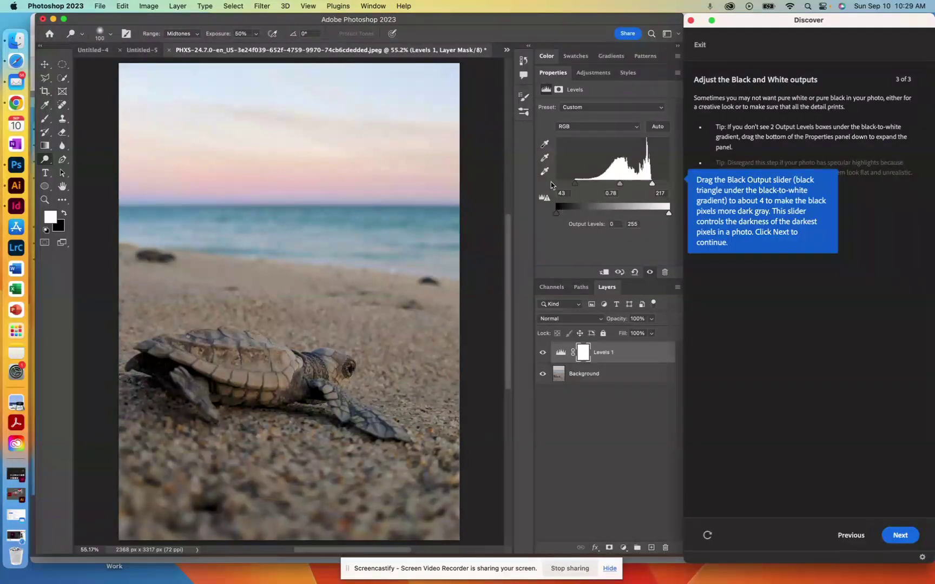
pyautogui.click(557, 216)
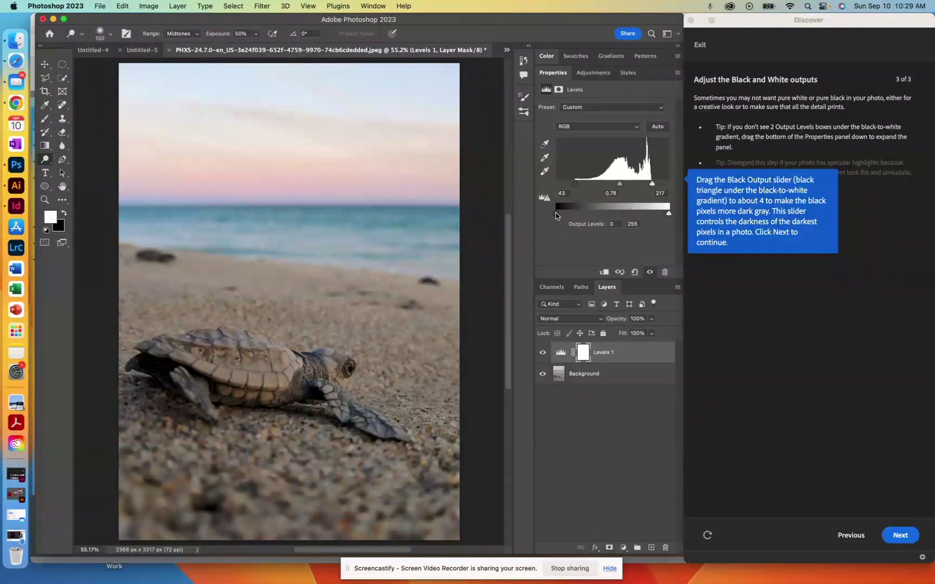
pyautogui.moveTo(556, 213); pyautogui.dragTo(559, 214)
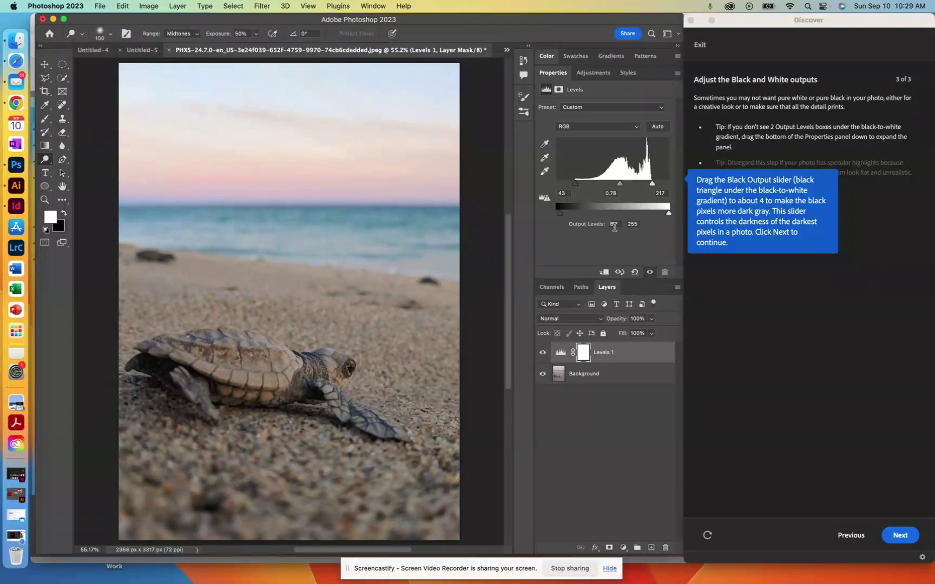
pyautogui.click(617, 223)
pyautogui.write('4')
# Set the white Output Levels value to 247 and advance the tutorial.
pyautogui.click(902, 535)
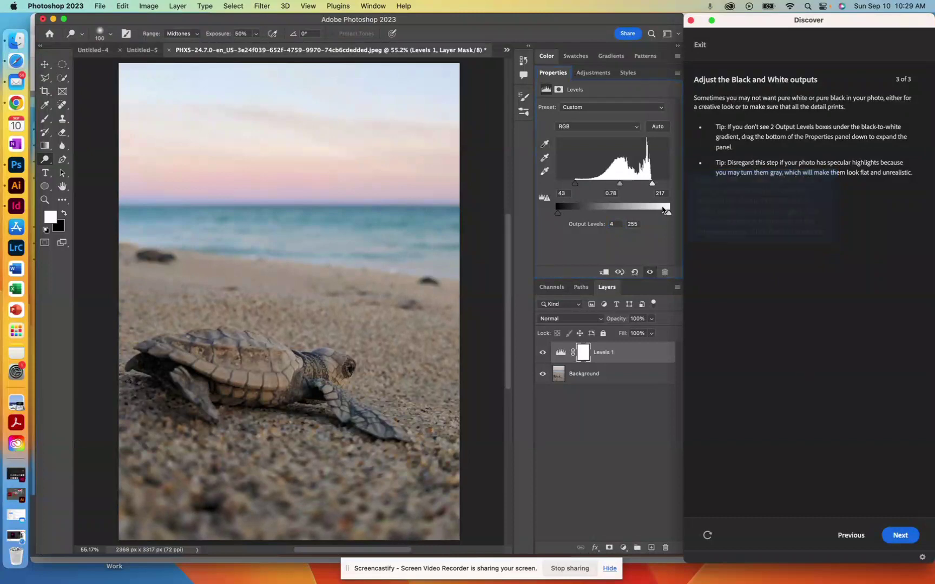
pyautogui.click(632, 223)
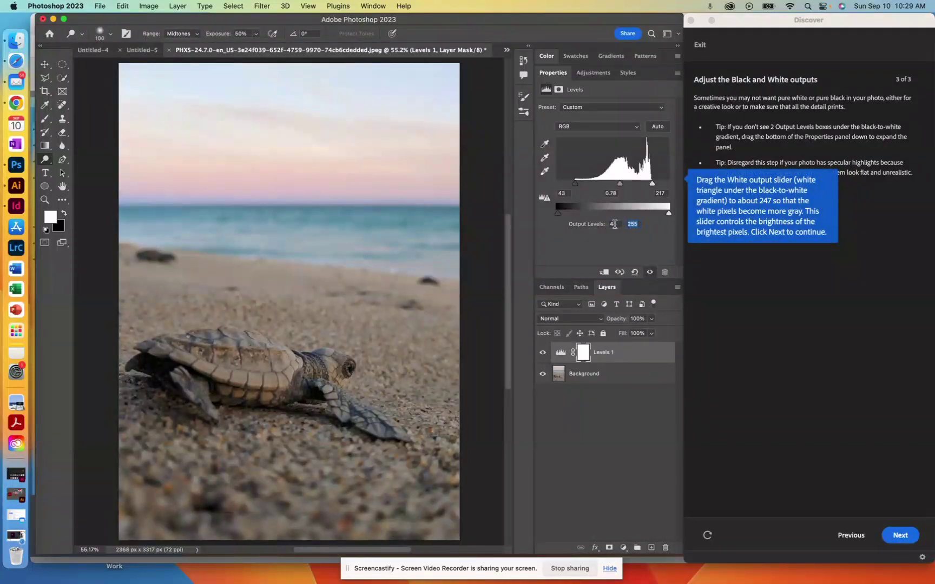
pyautogui.write('247')
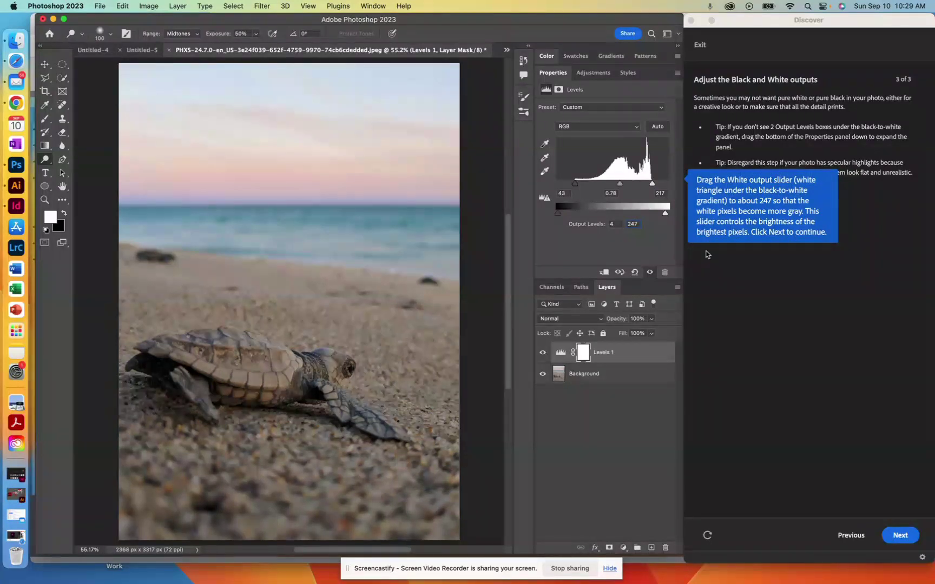
pyautogui.click(889, 534)
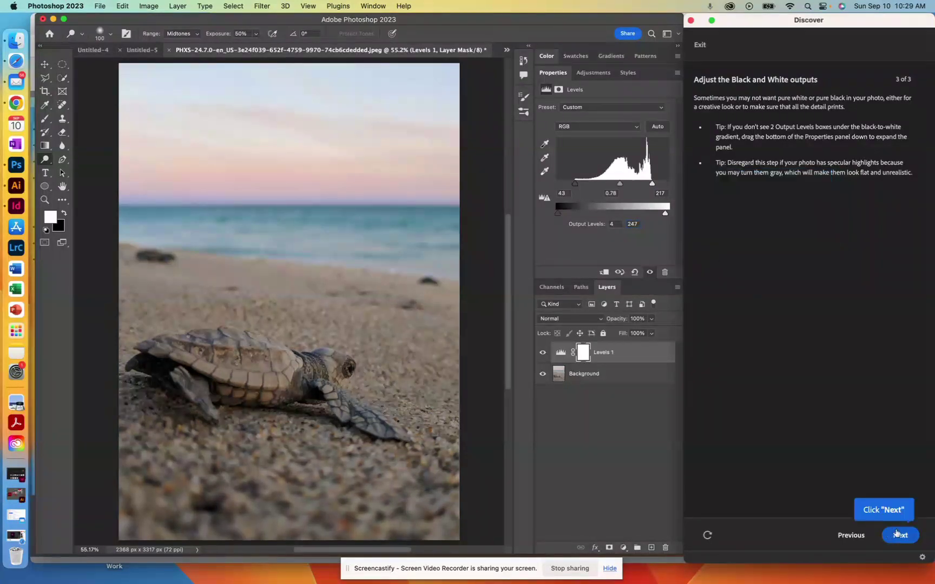
# Complete the tutorial and toggle Levels 1 off and on twice, leaving it visible.
pyautogui.click(889, 535)
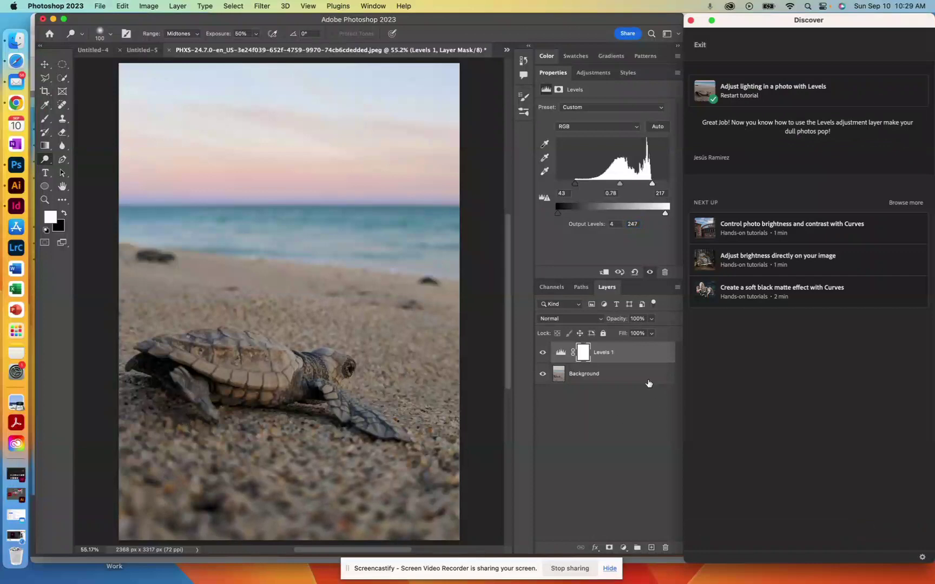
pyautogui.click(542, 352)
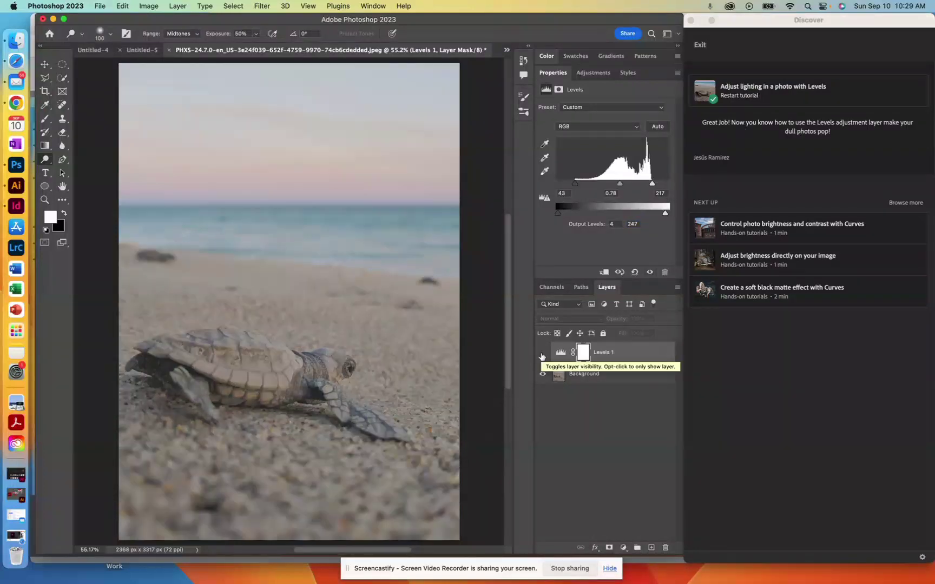
pyautogui.click(542, 354)
pyautogui.click(543, 354)
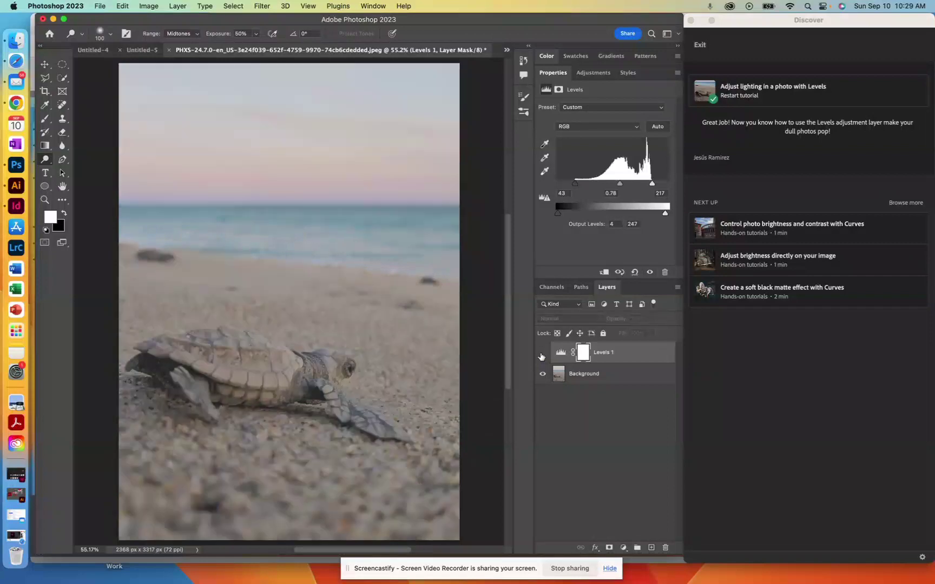
pyautogui.click(542, 354)
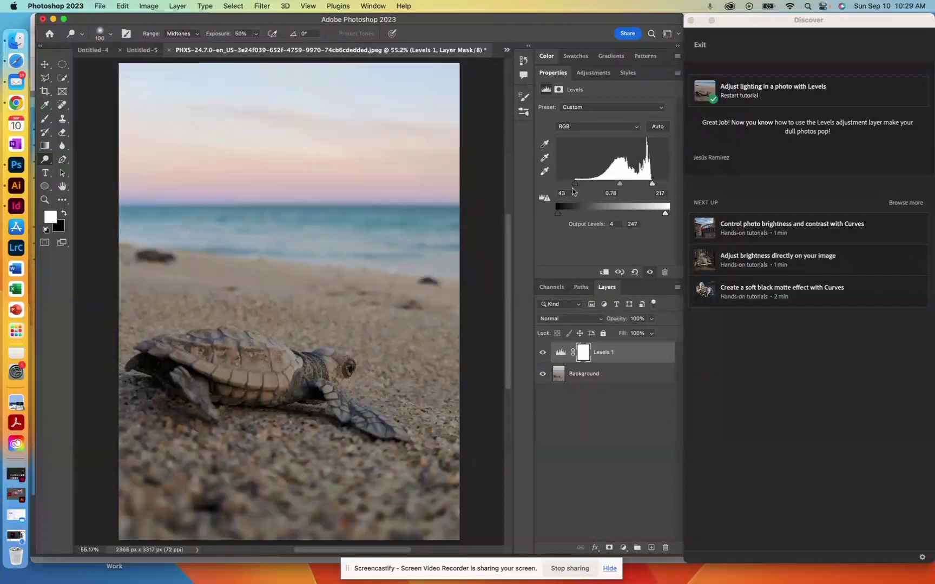